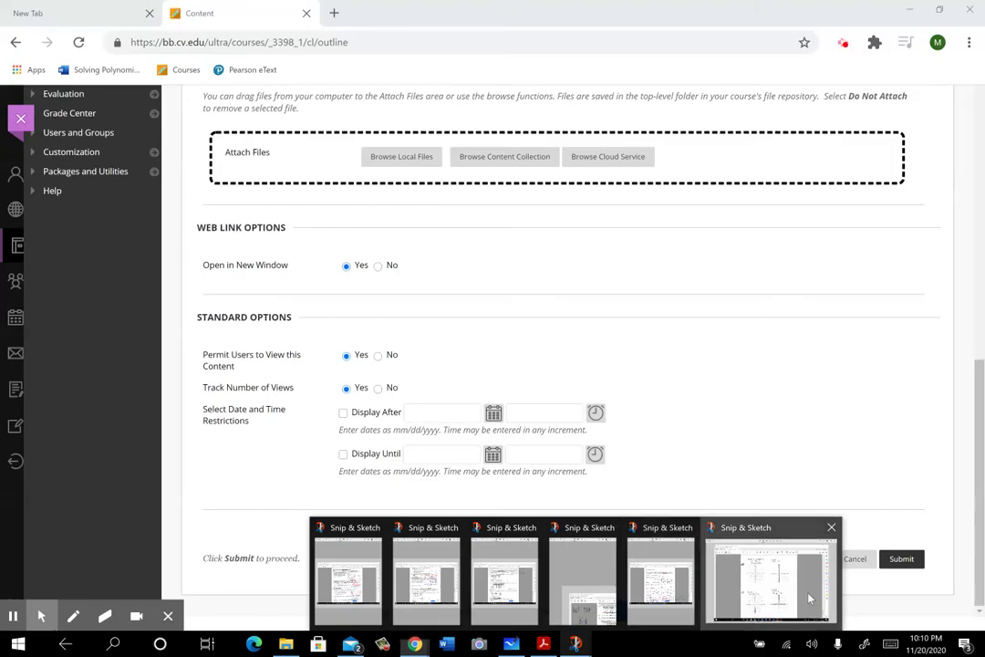
- Bring the captured systems-of-equations worksheet with four blank grids to the front
left_click(807, 597)
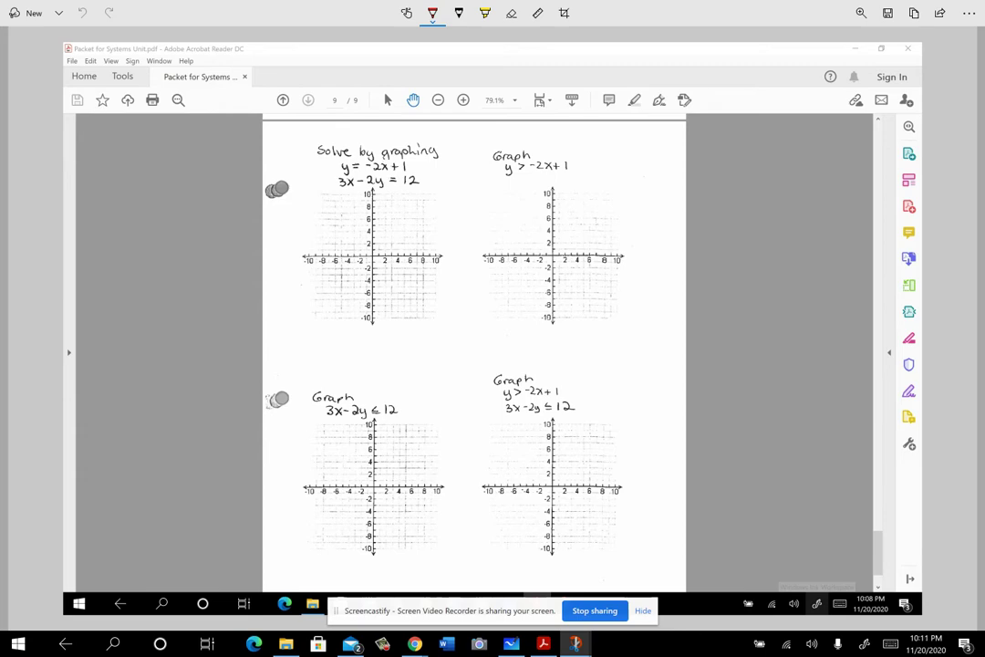
- Circle 'Solve' in red and write y=-2x+1 with an x|y table in the margin
mouse_move(336, 142)
left_mouse_down()
mouse_move(310, 153)
mouse_move(356, 157)
mouse_move(340, 142)
left_mouse_up()
mouse_move(150, 185)
left_mouse_down()
mouse_move(157, 216)
mouse_move(179, 187)
left_mouse_up()
left_click_drag(168, 193, 229, 199)
mouse_move(229, 184)
left_mouse_down()
mouse_move(220, 200)
mouse_move(259, 197)
left_mouse_up()
left_click_drag(191, 211, 191, 306)
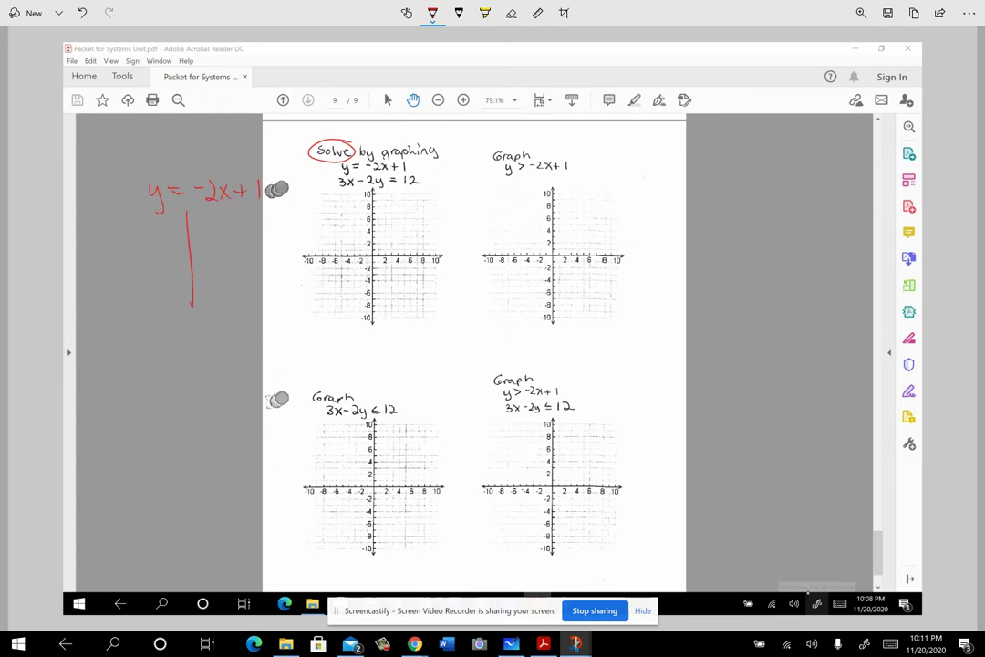
mouse_move(169, 234)
left_mouse_down()
mouse_move(208, 232)
mouse_move(200, 224)
left_mouse_up()
left_click_drag(207, 213, 198, 235)
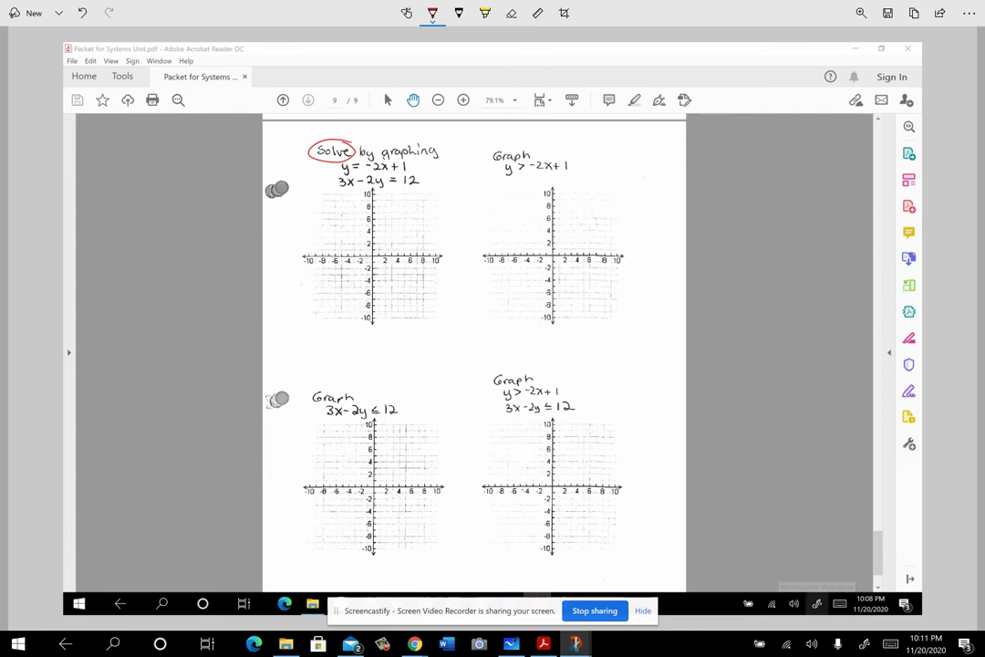
- Rewrite y=-2x+1 further left in the margin with a red x|y T-chart beneath
mouse_move(103, 161)
left_mouse_down()
mouse_move(97, 186)
mouse_move(115, 163)
mouse_move(132, 170)
left_mouse_up()
left_click_drag(132, 159, 163, 165)
left_click_drag(157, 159, 157, 170)
mouse_move(169, 158)
left_mouse_down()
mouse_move(139, 230)
mouse_move(138, 264)
left_mouse_up()
left_click_drag(118, 180, 127, 191)
mouse_move(127, 180)
left_mouse_down()
mouse_move(118, 191)
mouse_move(135, 192)
left_mouse_up()
left_click_drag(144, 180, 146, 208)
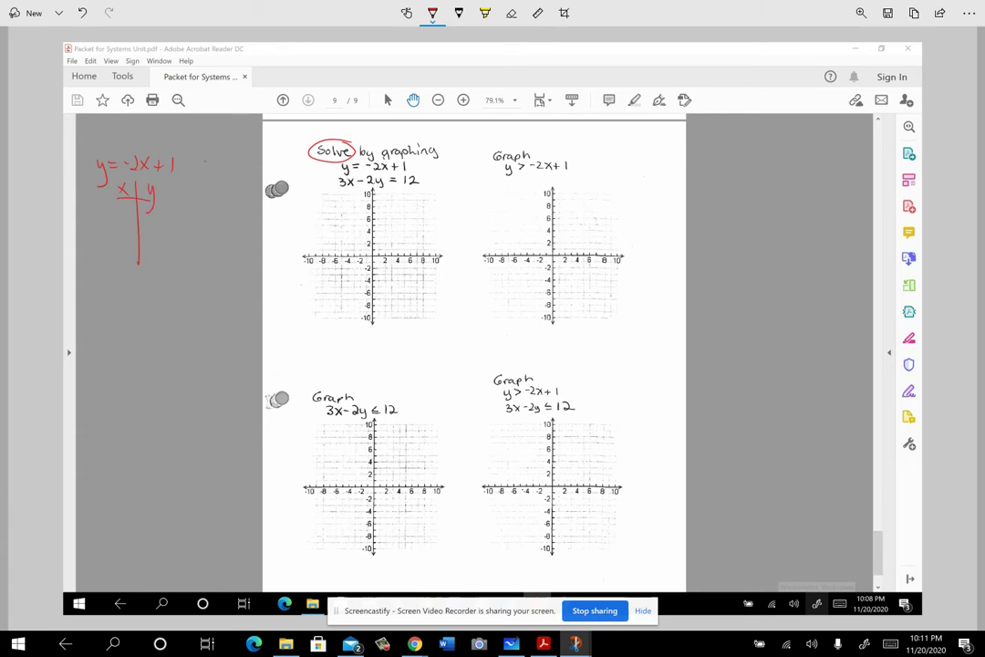
- Switch the ink to blue and write 3x-2y=12 beside the red equation
left_click(433, 13)
left_click(483, 138)
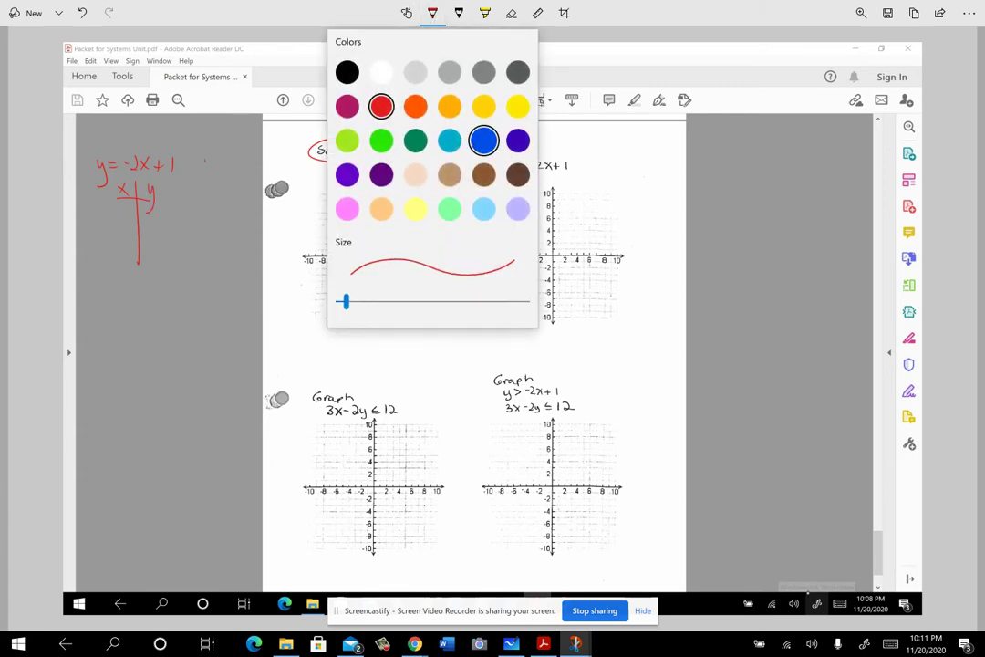
left_click(432, 12)
mouse_move(200, 161)
left_mouse_down()
mouse_move(200, 172)
mouse_move(225, 172)
left_mouse_up()
mouse_move(225, 160)
left_mouse_down()
mouse_move(214, 172)
mouse_move(259, 172)
left_mouse_up()
mouse_move(269, 158)
left_mouse_down()
mouse_move(254, 193)
mouse_move(279, 164)
left_mouse_up()
left_click_drag(272, 170, 280, 170)
mouse_move(283, 158)
left_mouse_down()
mouse_move(283, 171)
mouse_move(293, 171)
left_mouse_up()
- Draw a blue x|y table under 3x-2y=12, then return the ink to red
mouse_move(238, 187)
left_mouse_down()
mouse_move(233, 264)
mouse_move(259, 197)
mouse_move(237, 198)
left_mouse_up()
mouse_move(236, 187)
left_mouse_down()
mouse_move(226, 198)
mouse_move(253, 193)
left_mouse_up()
left_click_drag(259, 186, 248, 219)
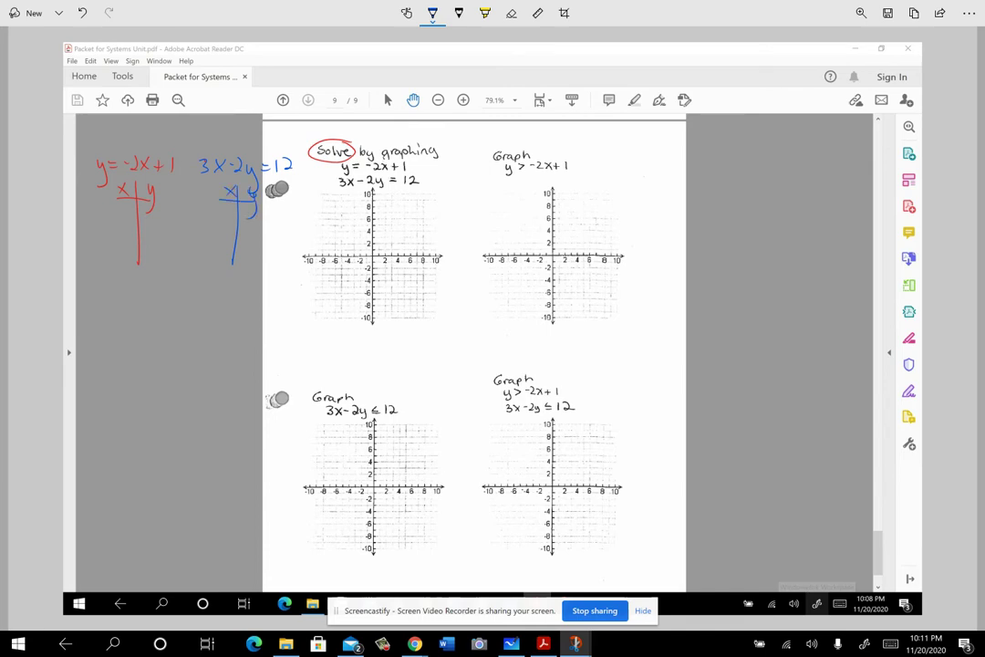
left_click(432, 13)
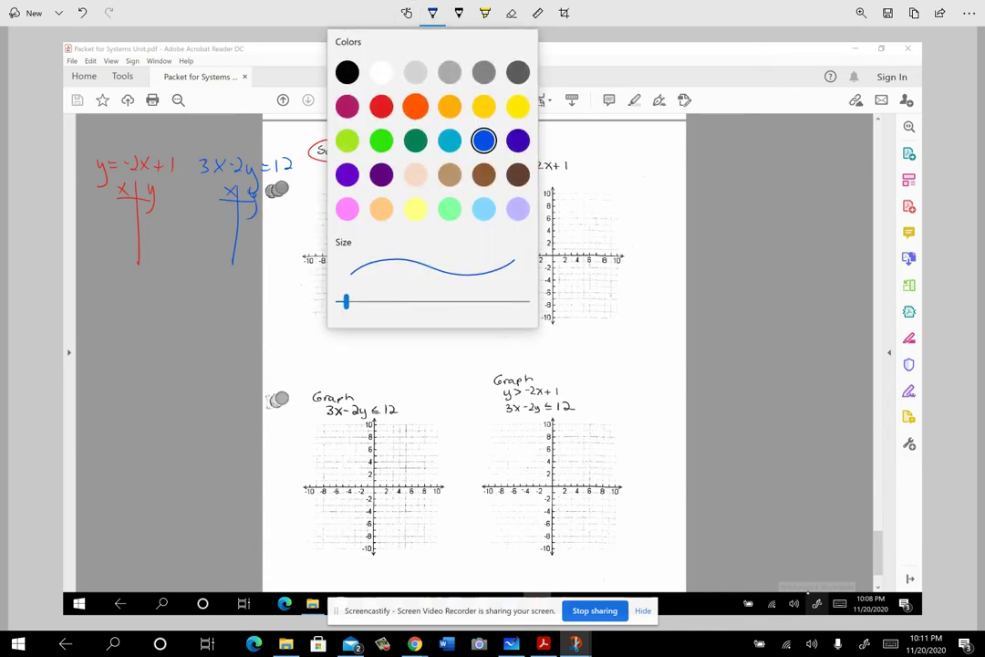
left_click(381, 105)
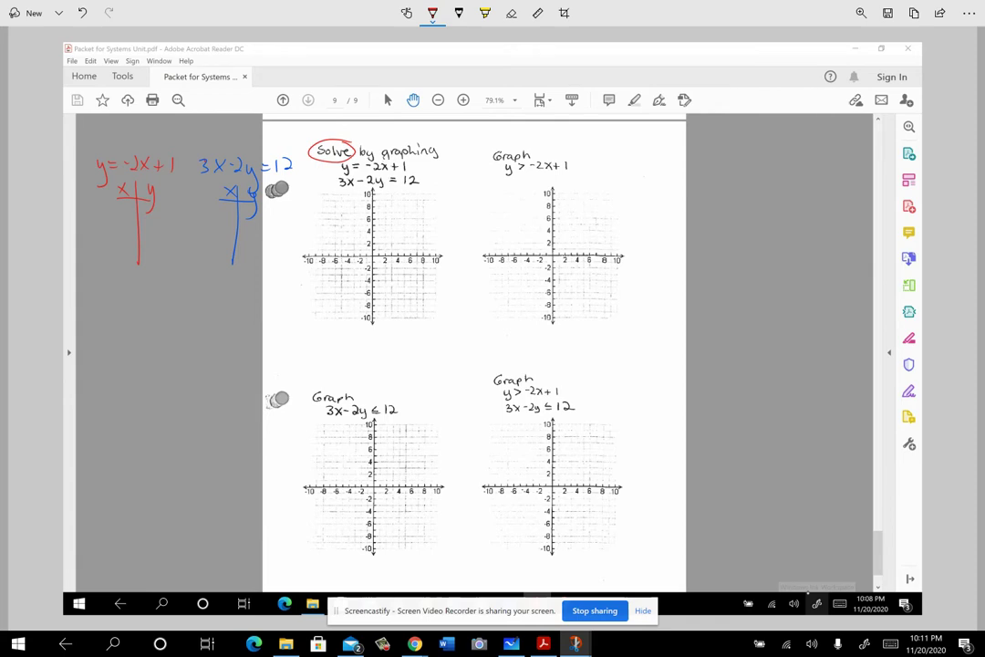
- Circle the 1 in y=-2x+1, note m=-2 b=1, and plot points on the first grid
left_click_drag(321, 162, 318, 163)
left_click_drag(422, 169, 474, 170)
left_click(398, 299)
- Draw the red line through the plotted points with arrowheads at both ends
left_click_drag(348, 202, 415, 330)
mouse_move(347, 202)
left_mouse_down()
mouse_move(339, 180)
mouse_move(350, 193)
left_mouse_up()
left_click_drag(407, 332, 419, 344)
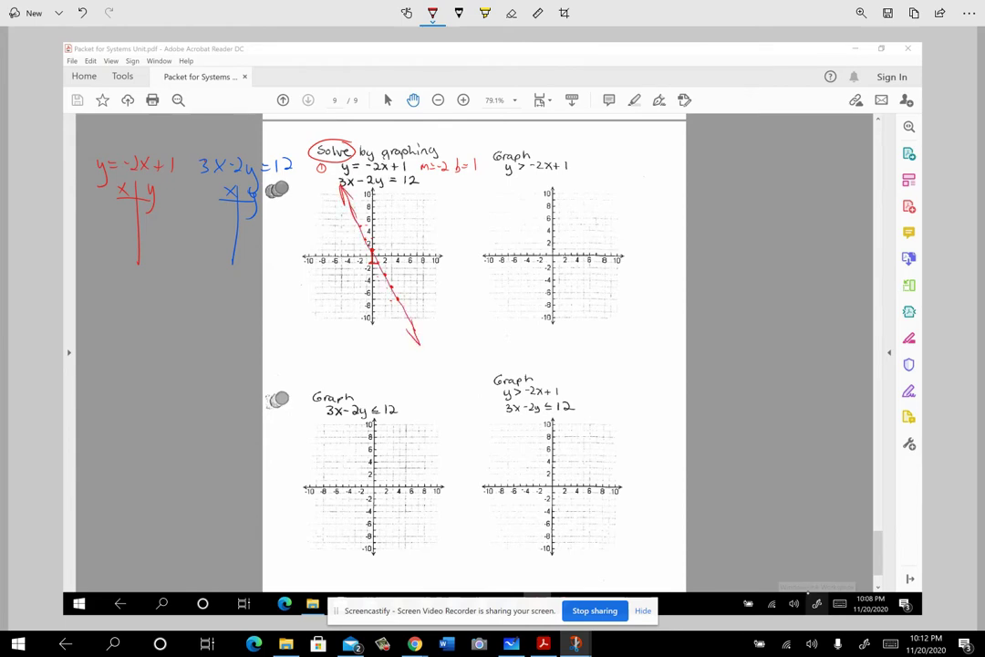
left_click_drag(338, 191, 335, 193)
- Fill the red table with rows 0|1 and 5|-9, showing -2(5)+1 as working
left_click_drag(128, 209, 127, 211)
left_click_drag(154, 209, 153, 223)
left_click_drag(118, 243, 116, 258)
left_click_drag(161, 242, 178, 256)
left_click_drag(184, 245, 184, 253)
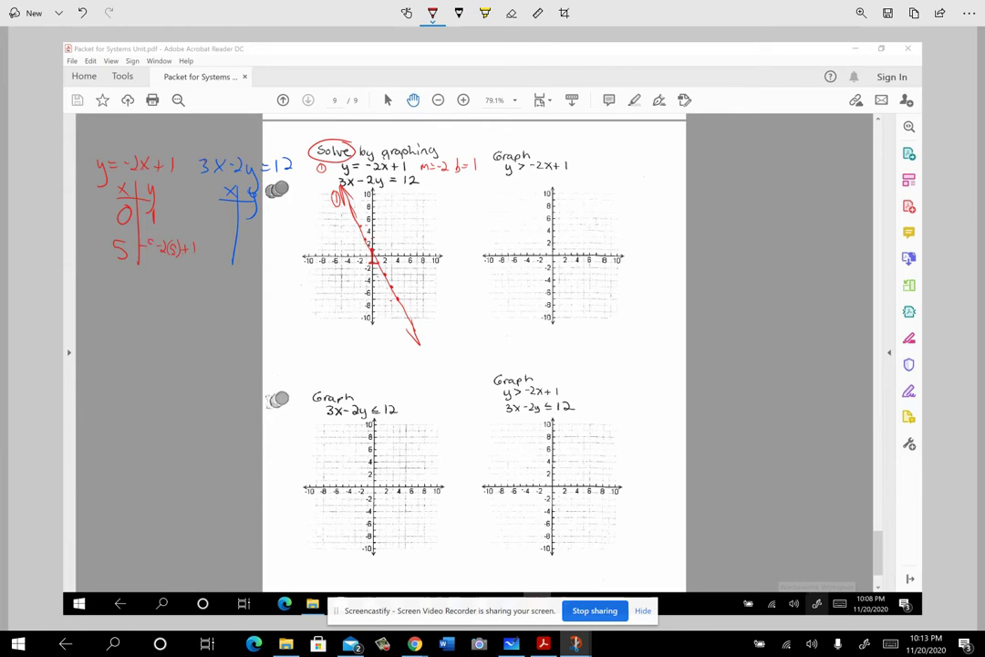
left_click_drag(154, 243, 153, 258)
- In blue, enter 4|0 and x=0 in the 3x-2y=12 table and underline 3x
left_click(432, 13)
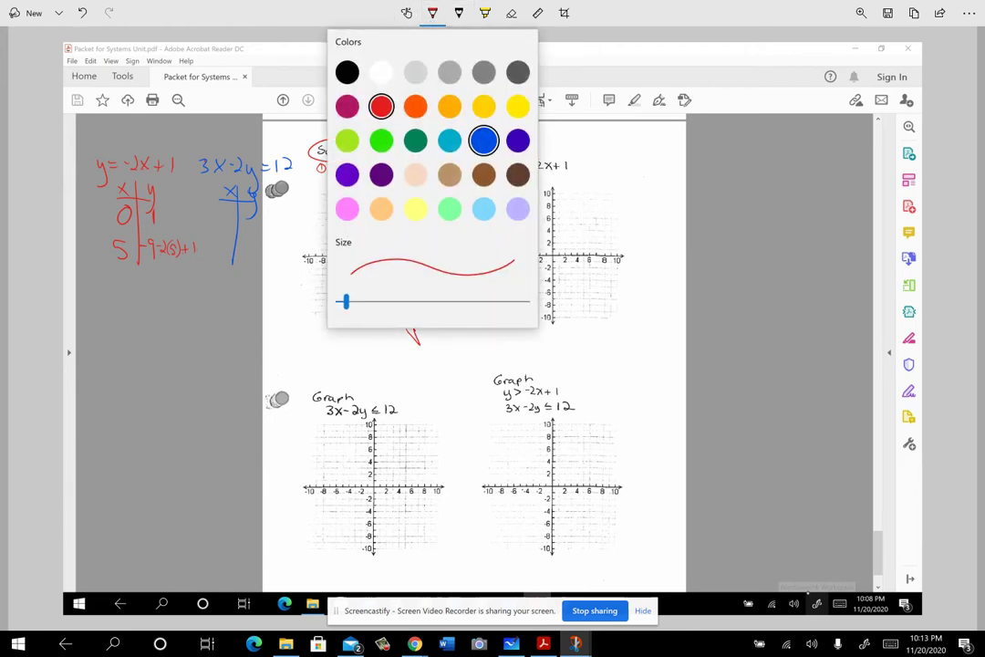
left_click(484, 140)
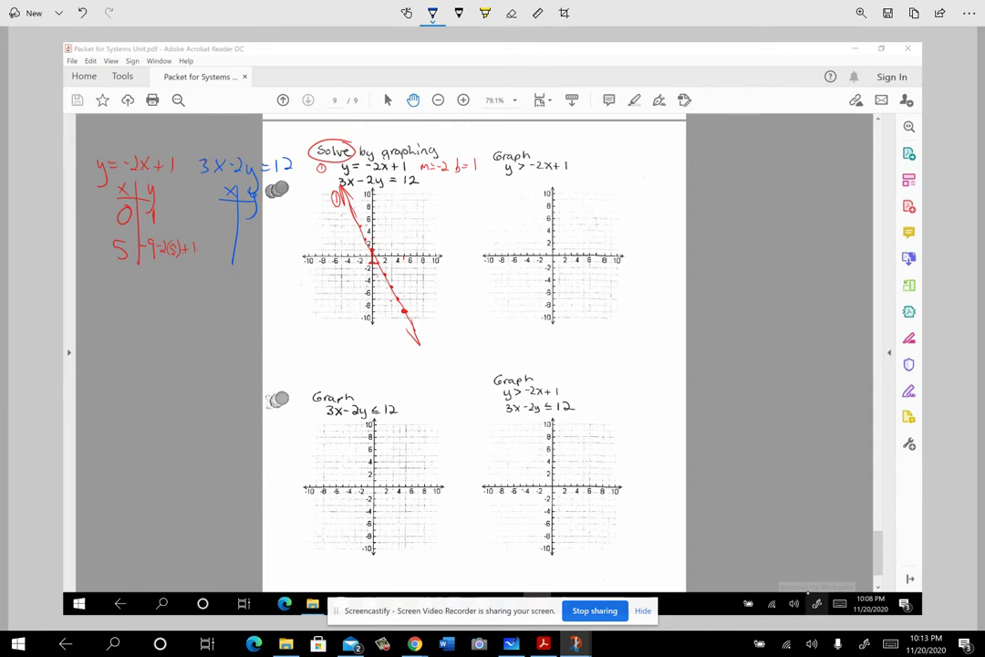
left_click_drag(256, 210, 254, 211)
left_click_drag(205, 176, 290, 174)
left_click_drag(229, 204, 229, 226)
left_click_drag(222, 242, 220, 244)
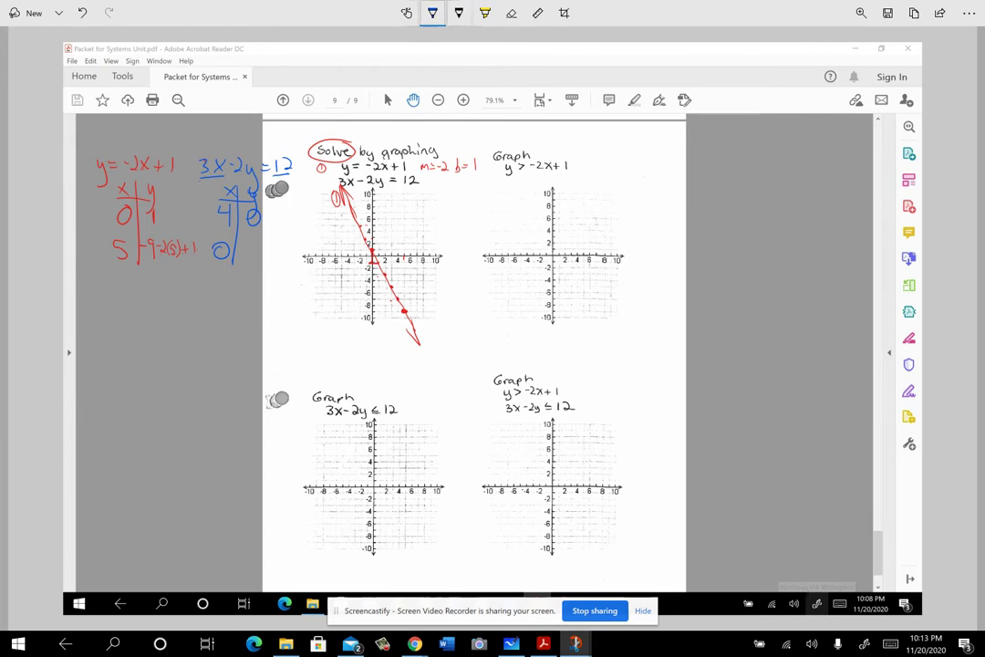
- In red, underline -2y and 12 and add -6 as the y value for x=0
left_click(433, 13)
left_click(381, 103)
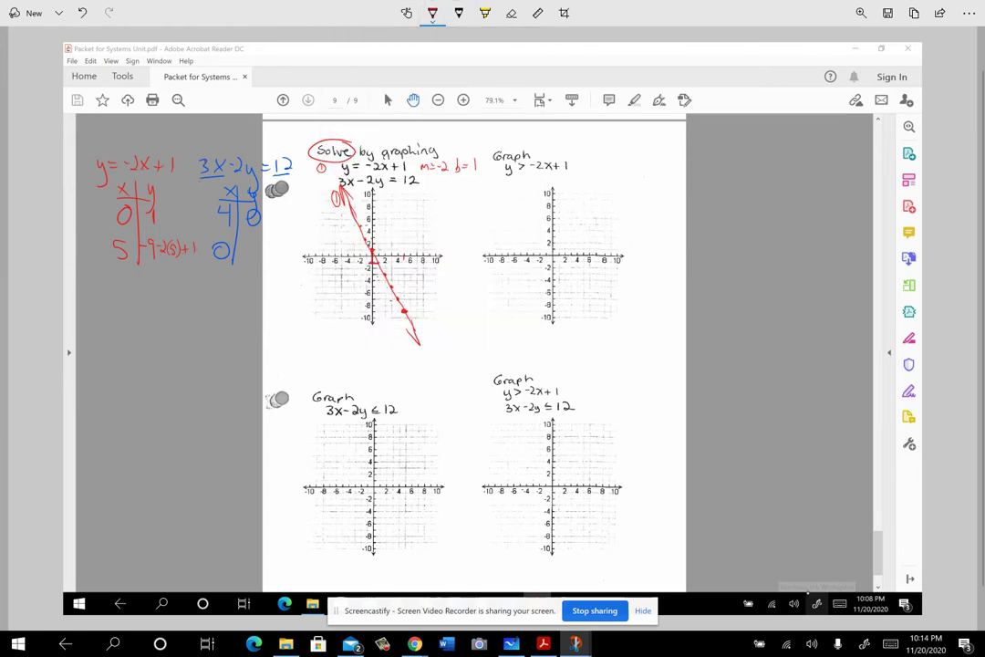
left_click_drag(233, 170, 289, 178)
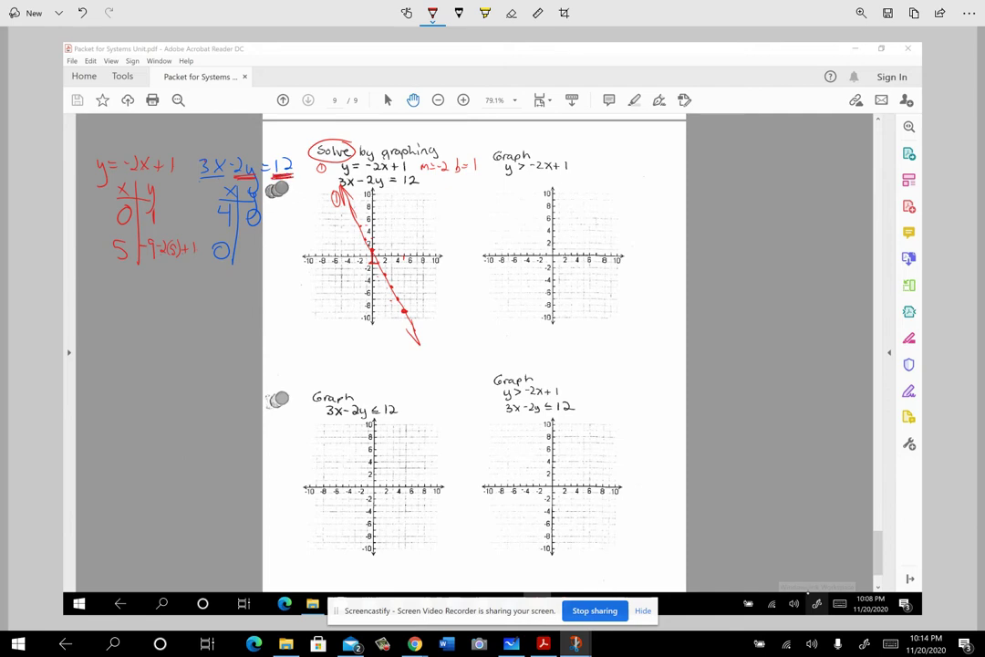
left_click_drag(265, 239, 261, 255)
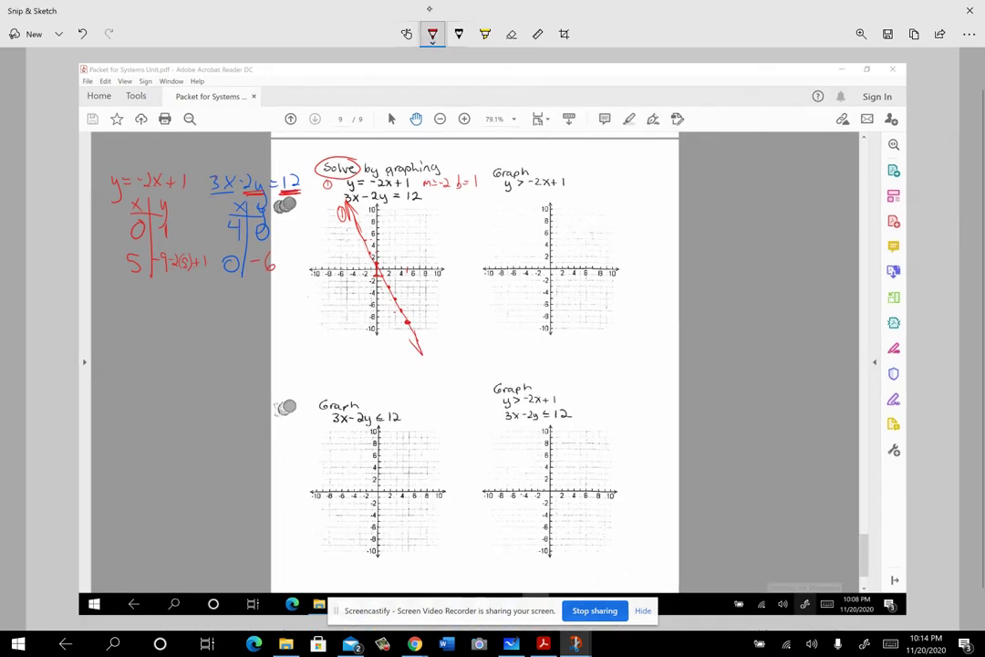
- In blue, write 3( )-2y=12 below the tables
left_click(433, 12)
left_click(369, 14)
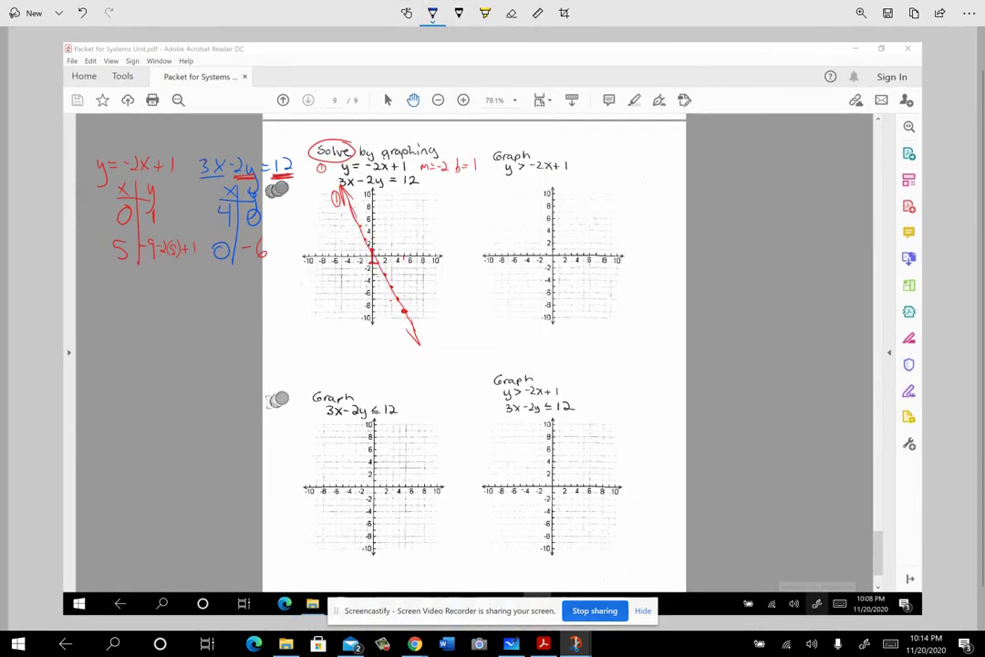
mouse_move(190, 293)
left_mouse_down()
mouse_move(191, 310)
mouse_move(236, 302)
mouse_move(252, 320)
left_mouse_up()
left_click_drag(260, 295, 270, 296)
left_click_drag(260, 302, 300, 308)
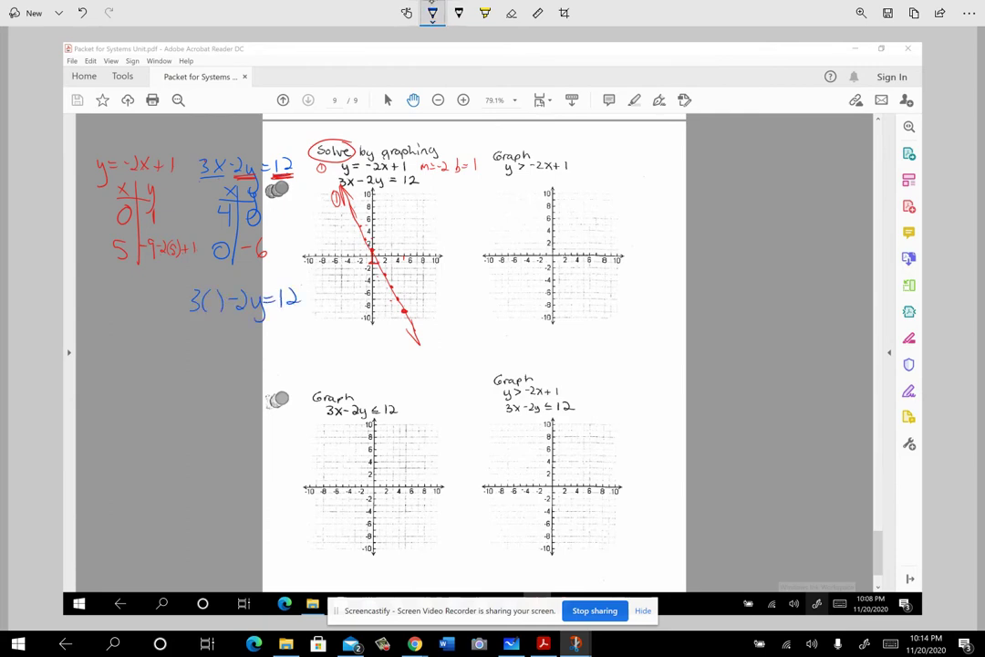
- In red, substitute 0 inside the brackets and divide both sides by -2
left_click(432, 12)
left_click(381, 106)
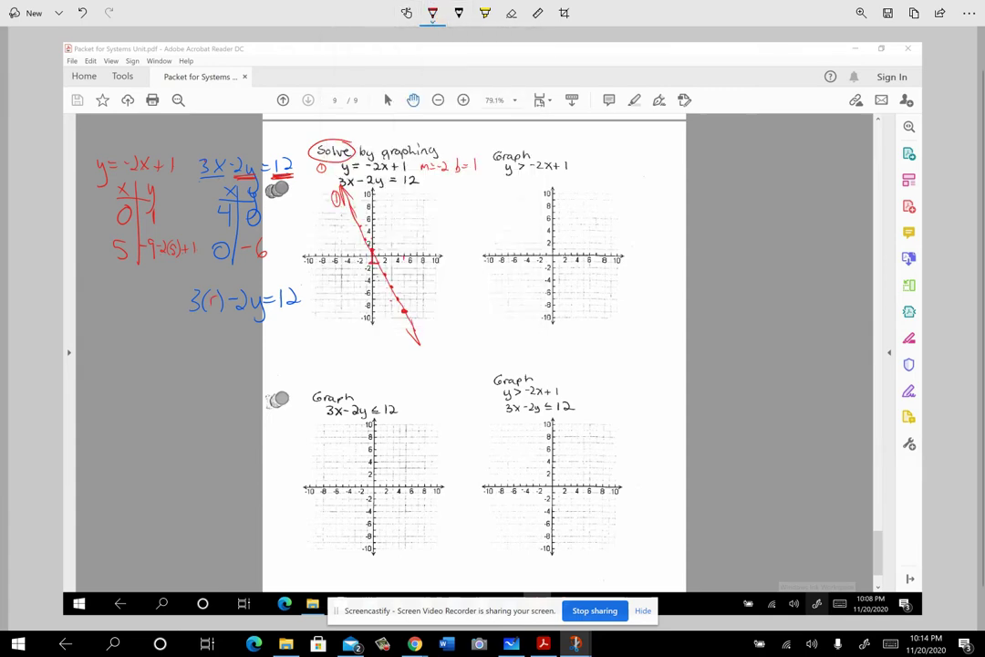
left_click_drag(216, 291, 213, 293)
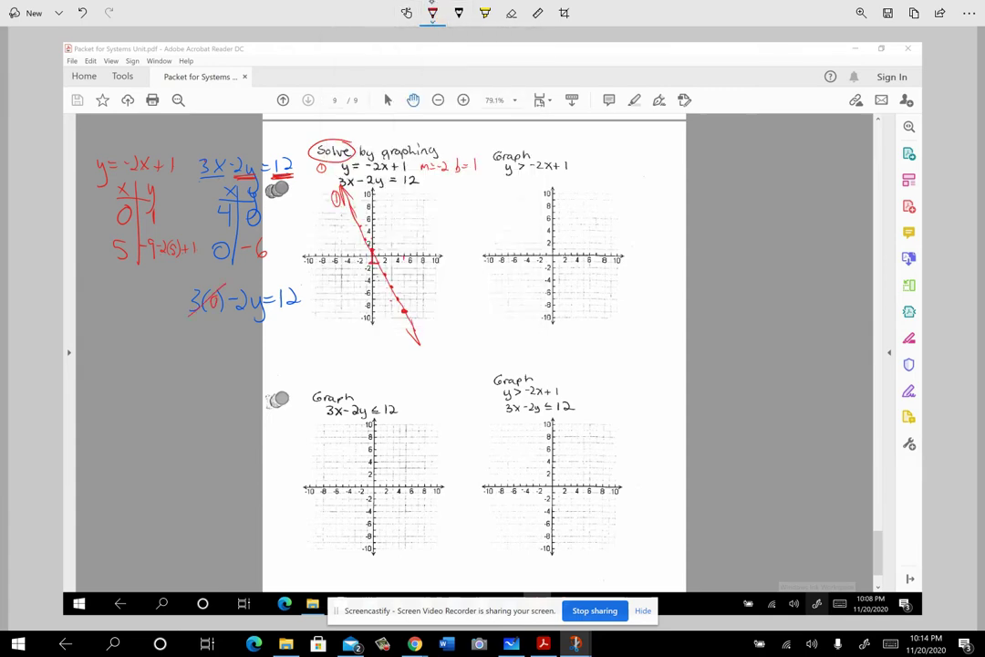
mouse_move(305, 303)
left_mouse_down()
mouse_move(248, 325)
mouse_move(299, 322)
left_mouse_up()
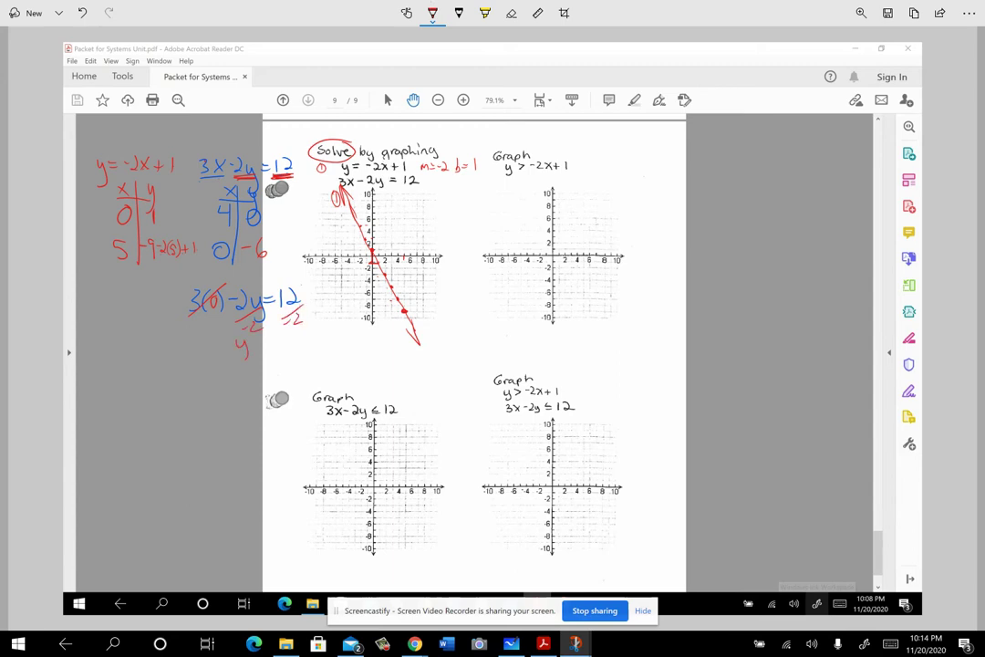